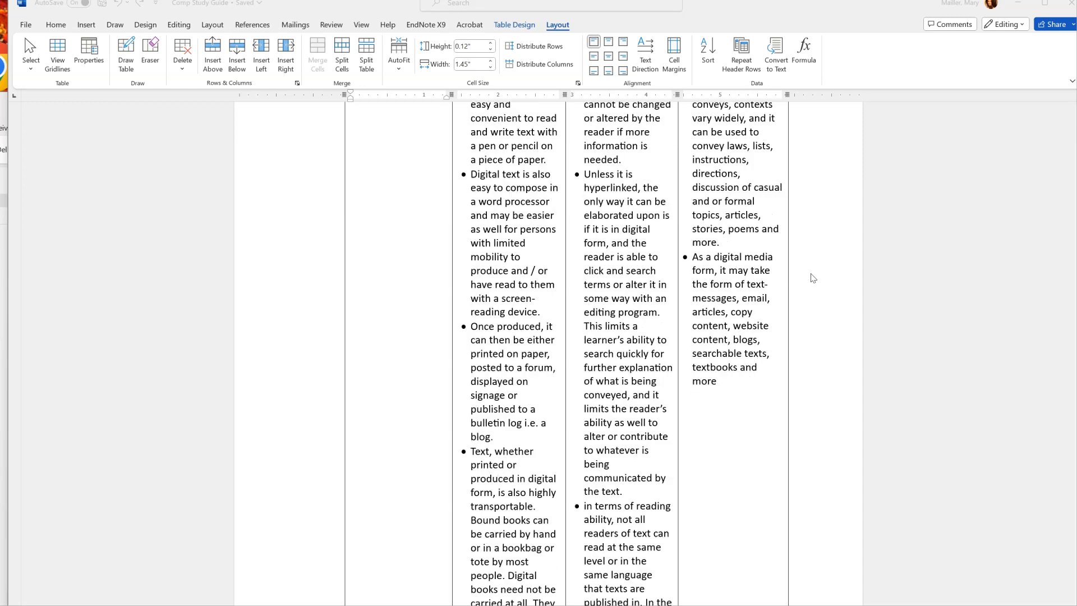
Step: Look through the media form table across its pages to check for column headings where it continues on a new page
scroll(811, 281, up, 4)
scroll(810, 281, up, 10)
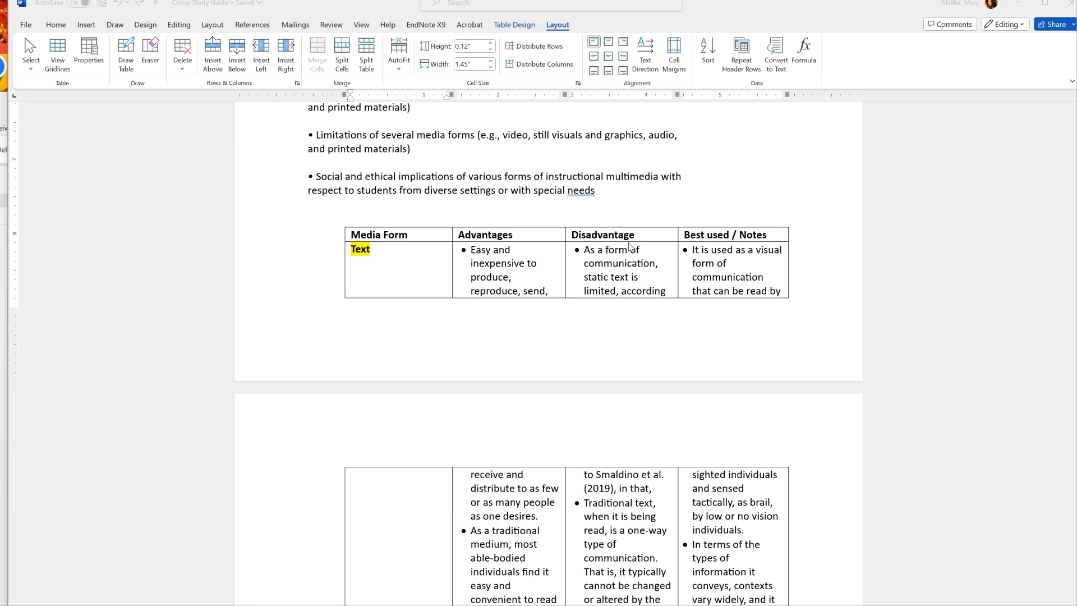
scroll(629, 247, down, 4)
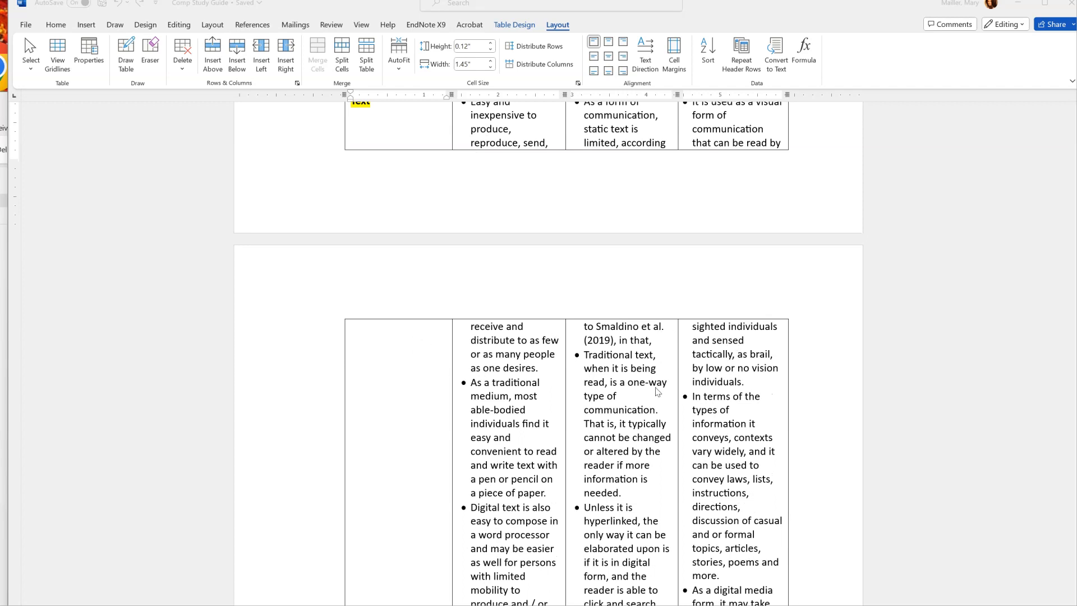
scroll(658, 391, down, 5)
scroll(658, 391, down, 10)
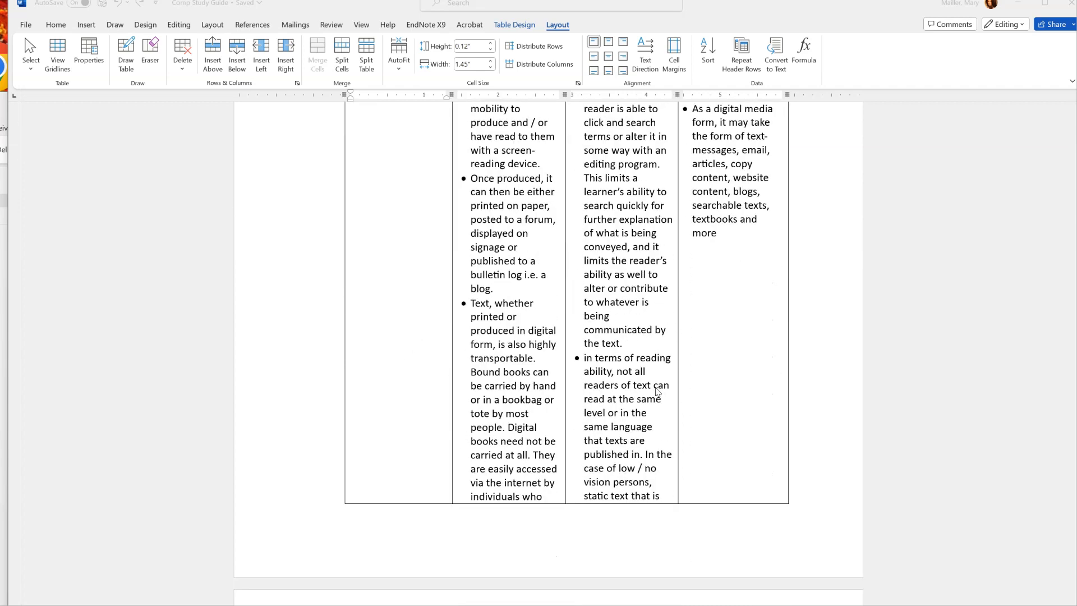
scroll(657, 391, down, 4)
scroll(658, 391, down, 9)
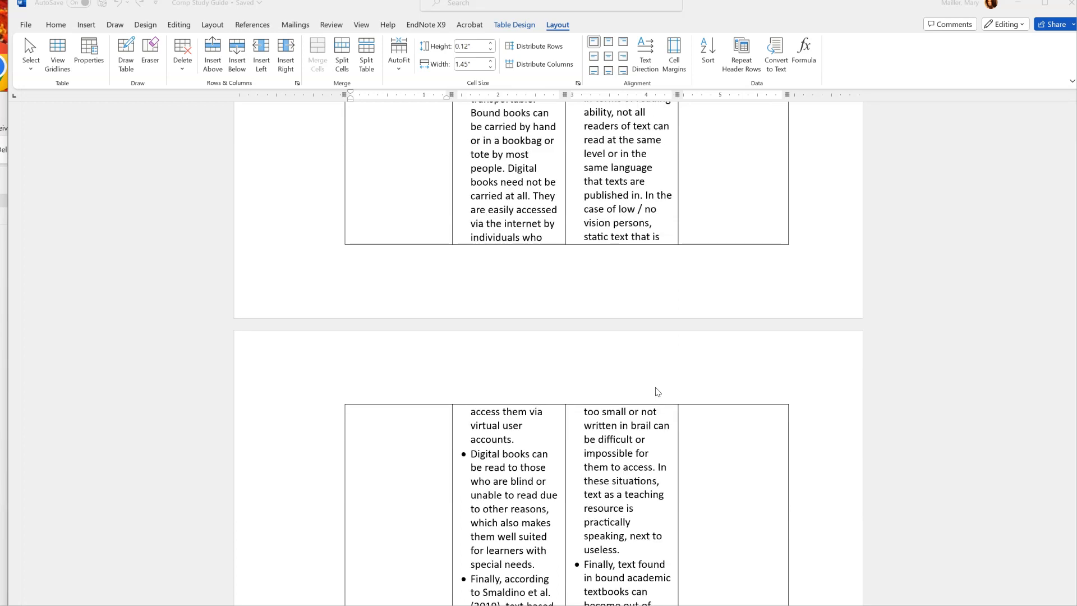
scroll(658, 391, down, 2)
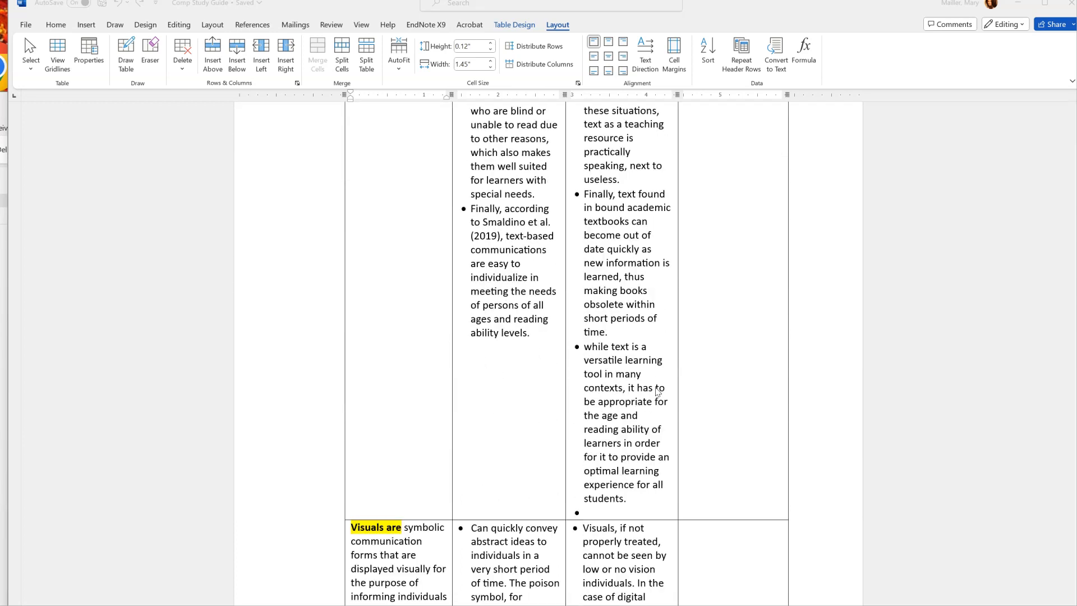
scroll(658, 391, down, 10)
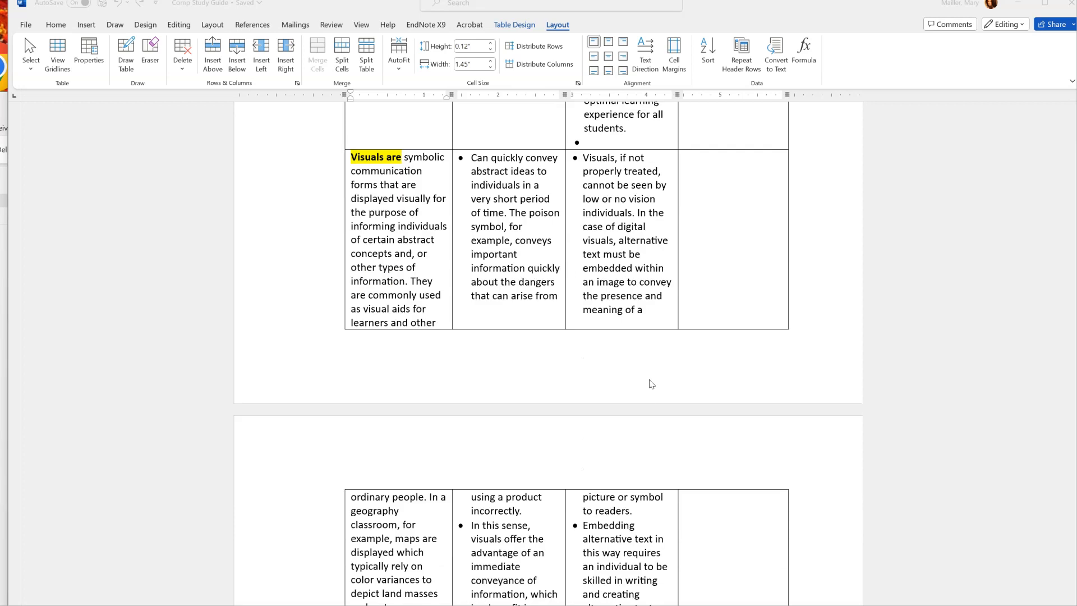
scroll(651, 383, up, 8)
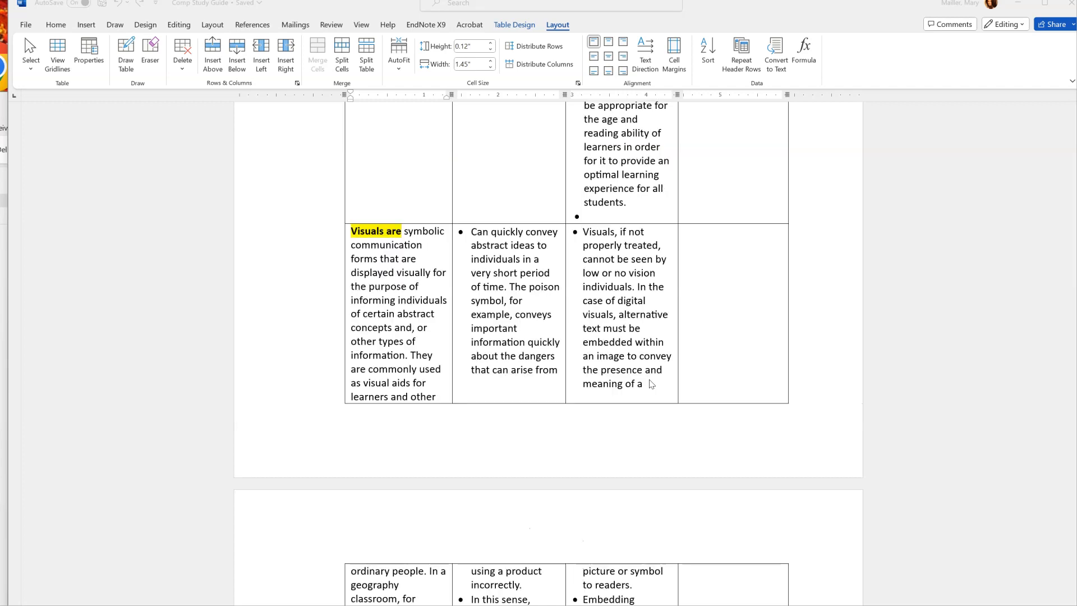
scroll(651, 384, up, 13)
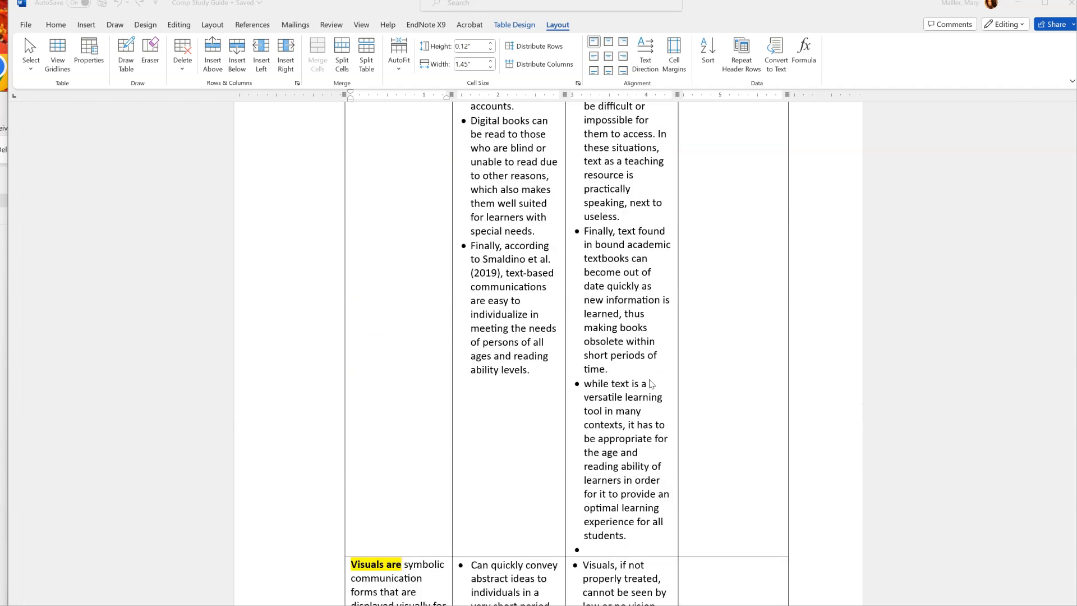
scroll(651, 384, up, 16)
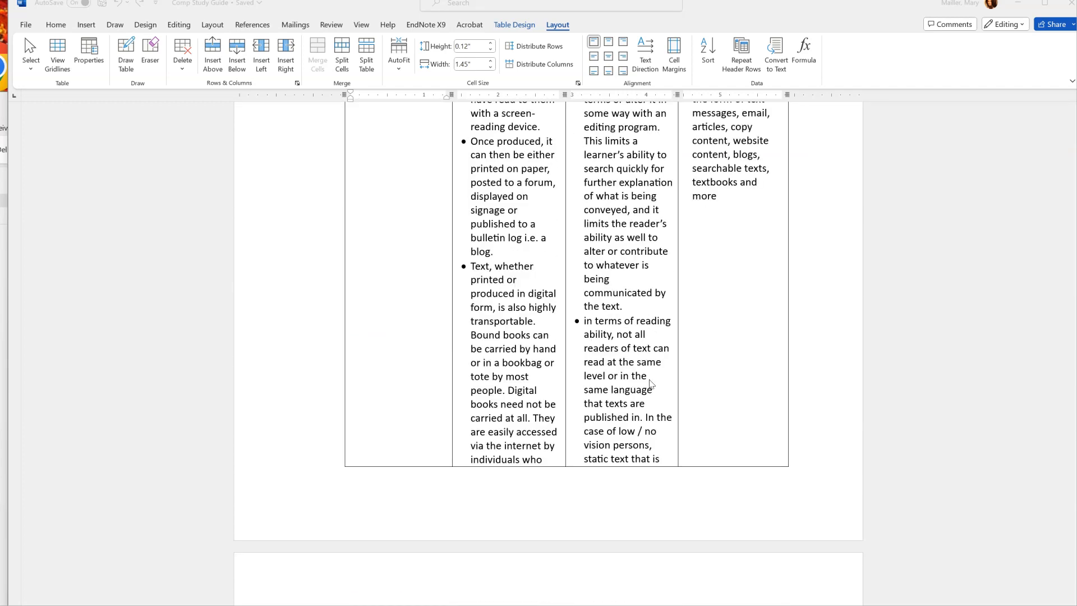
Step: Set the table's first row, starting with Media Form, to repeat as header row at the top of each page
scroll(651, 384, up, 5)
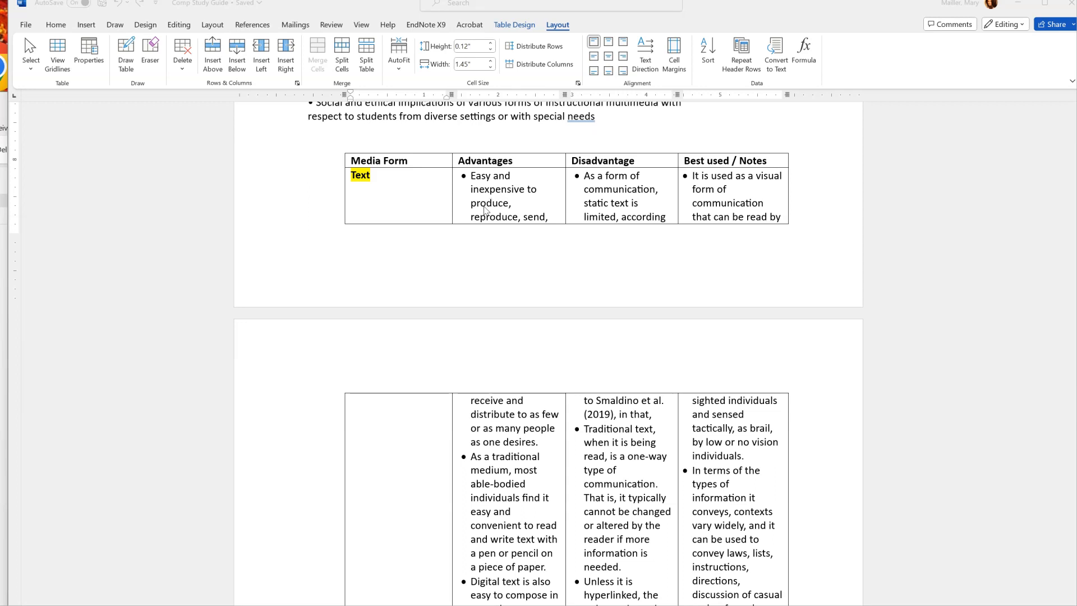
click(427, 159)
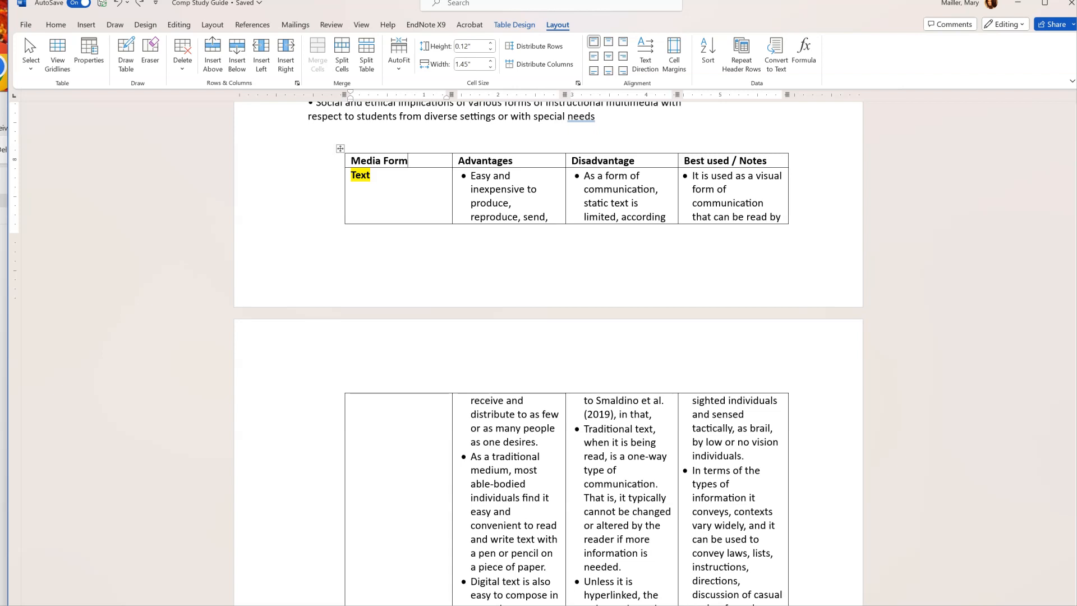
right_click(436, 164)
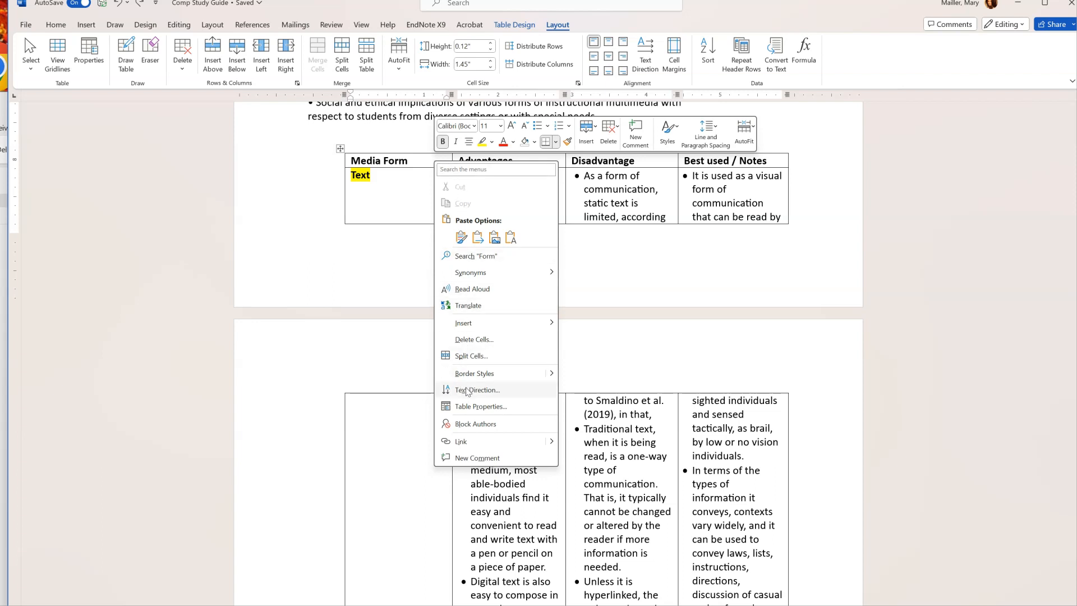
click(471, 407)
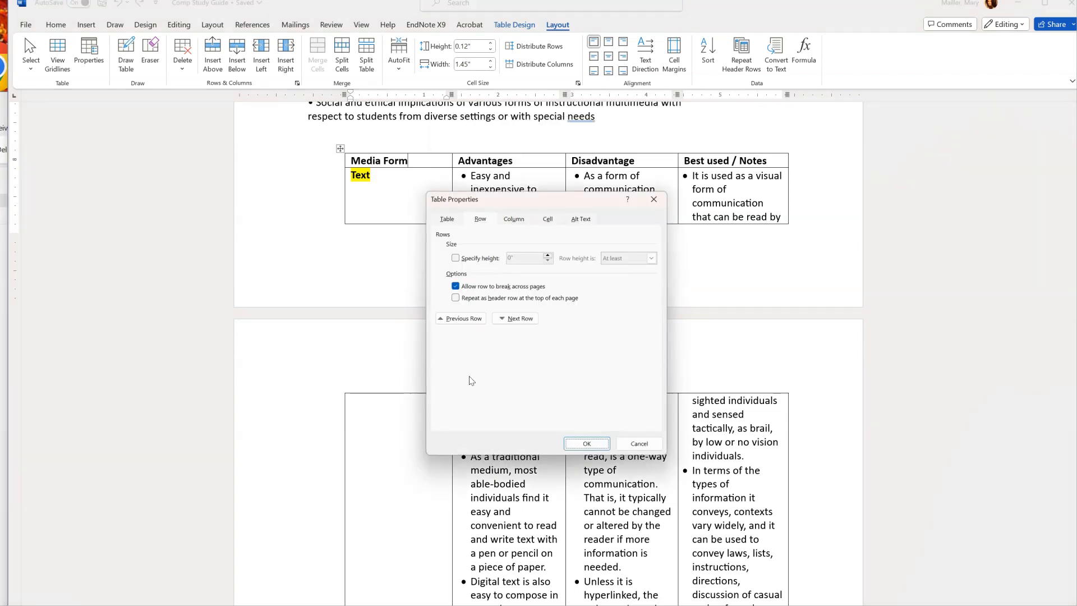
click(451, 220)
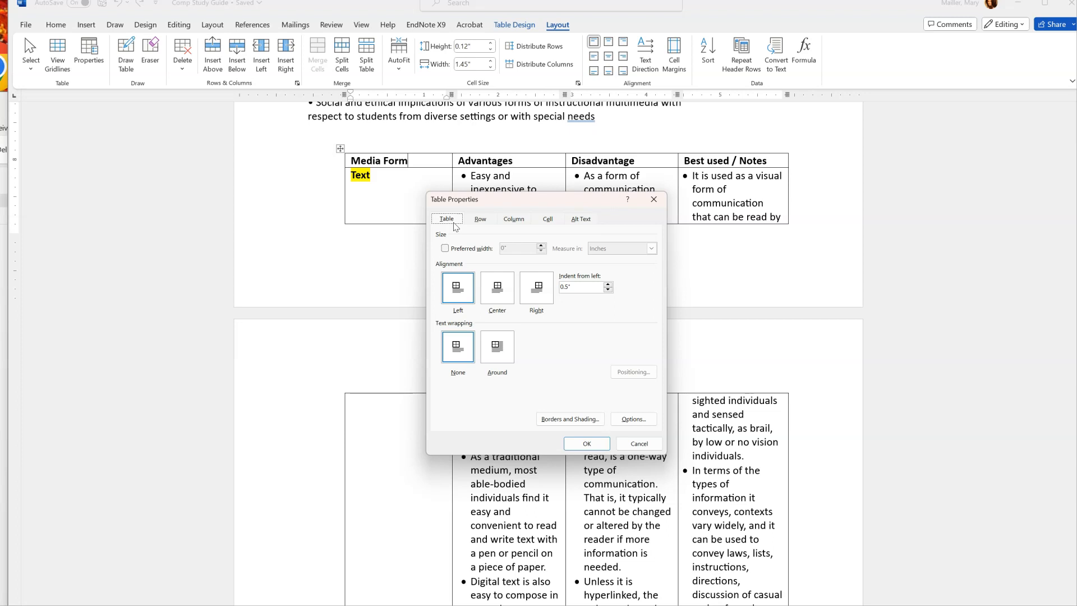
click(488, 224)
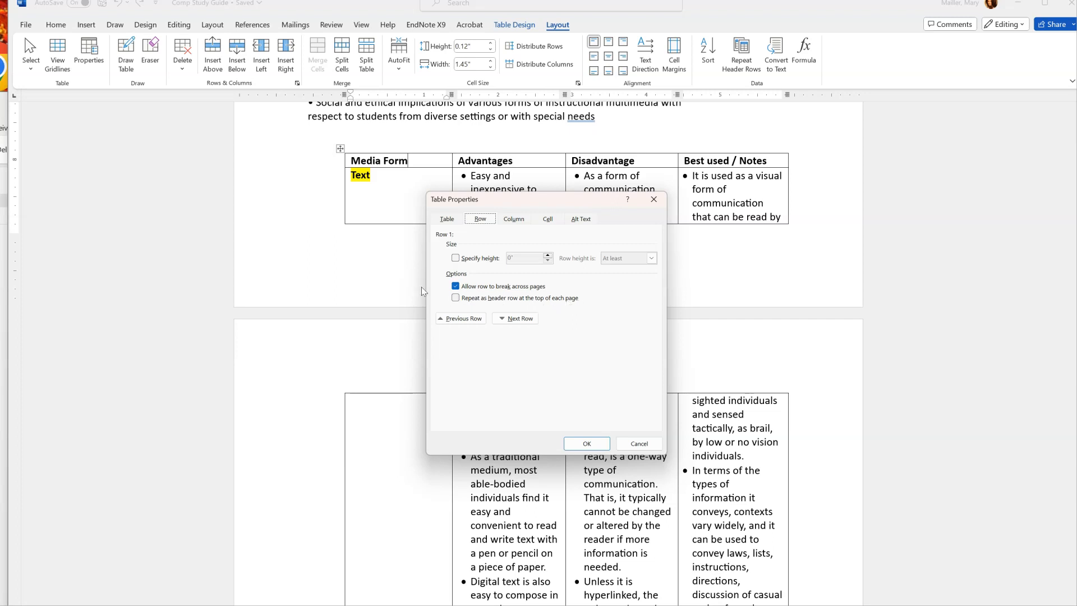
click(455, 298)
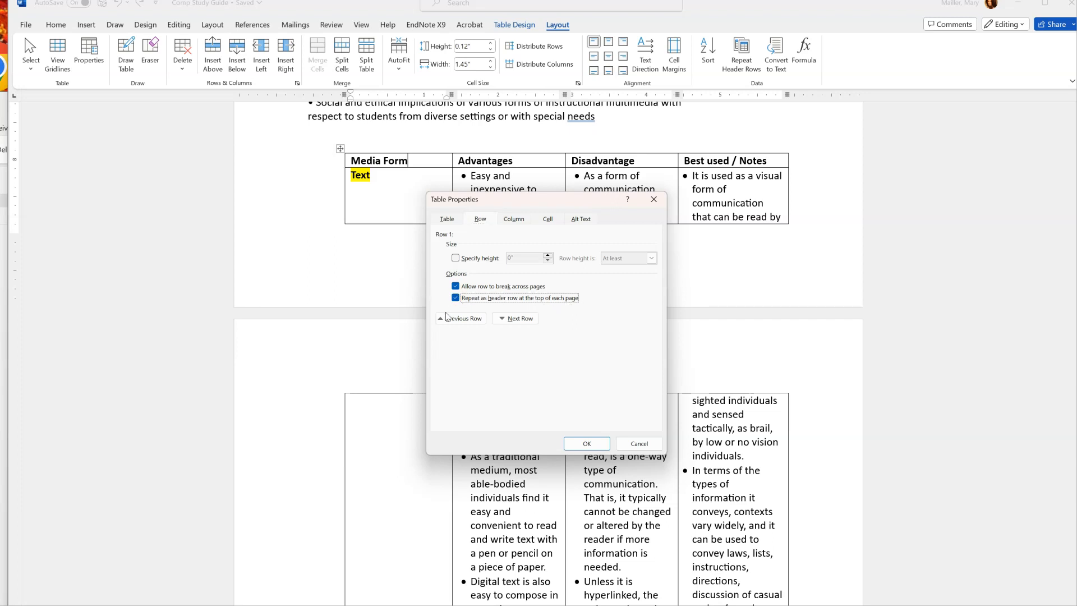
click(587, 444)
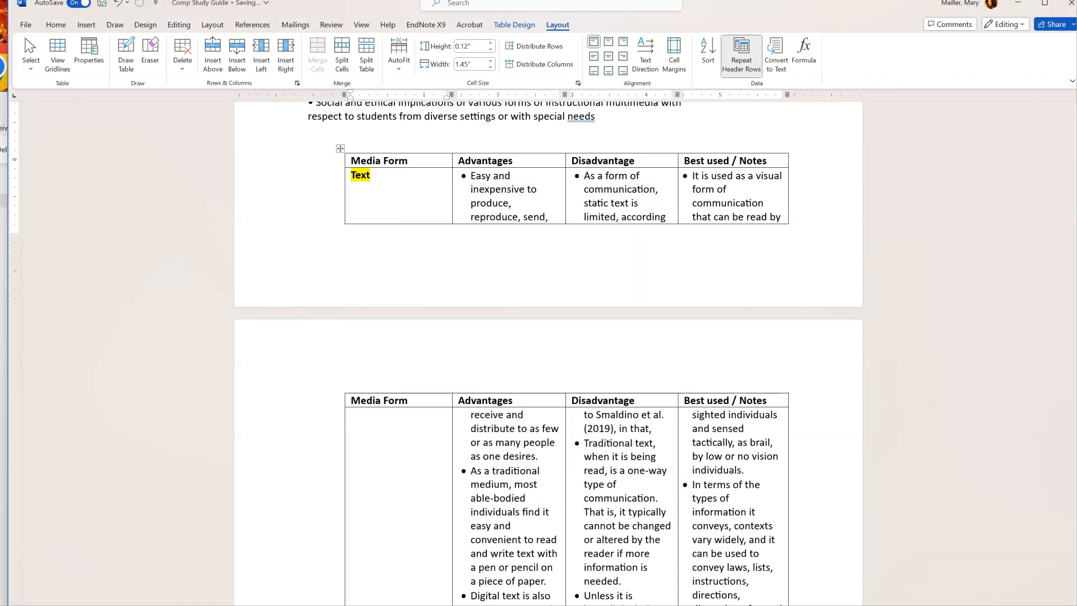
Step: Review the table's following pages to check the header row at the start of each page
scroll(428, 255, down, 4)
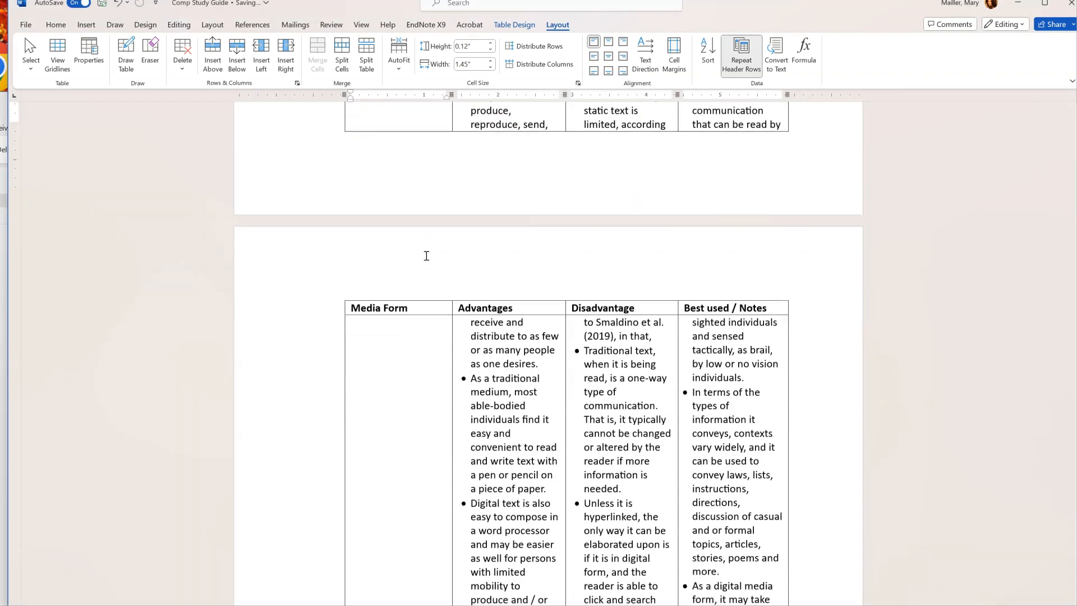
scroll(426, 260, down, 8)
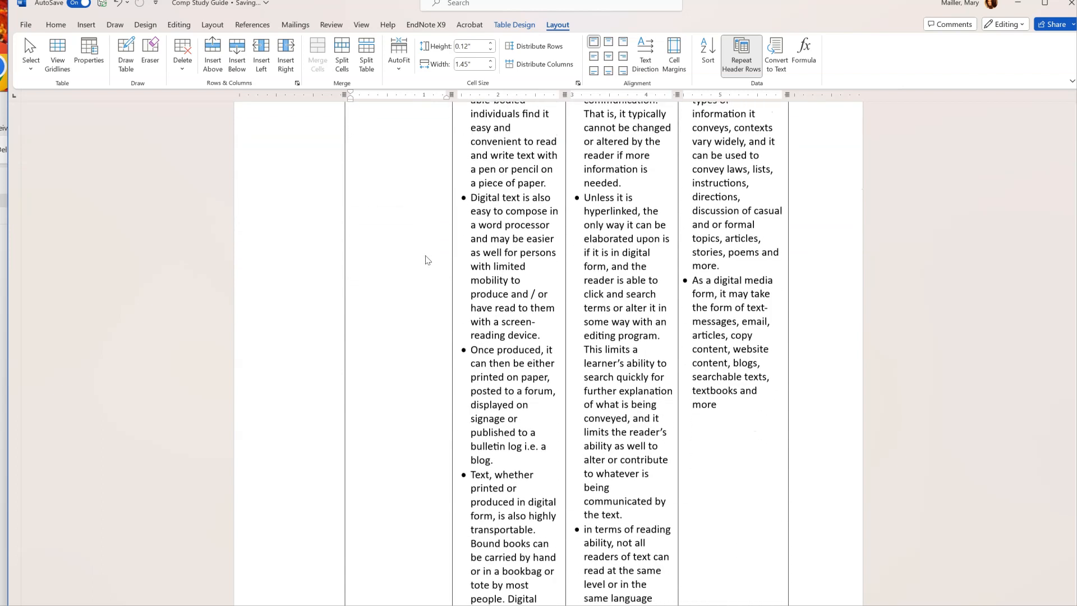
scroll(427, 259, down, 9)
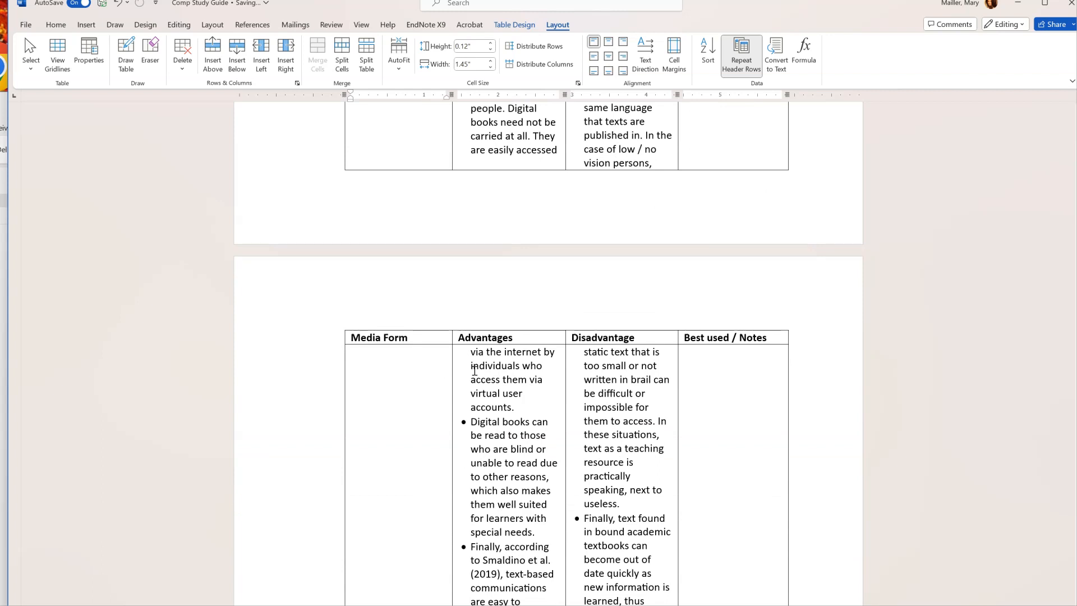
scroll(495, 369, down, 1)
scroll(496, 369, down, 4)
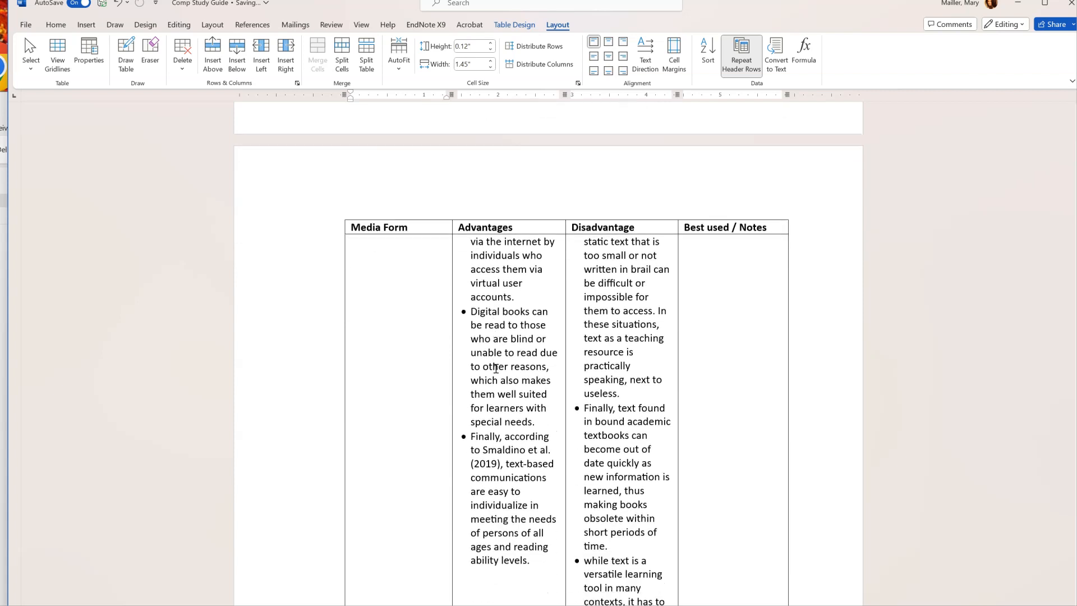
scroll(496, 369, down, 1)
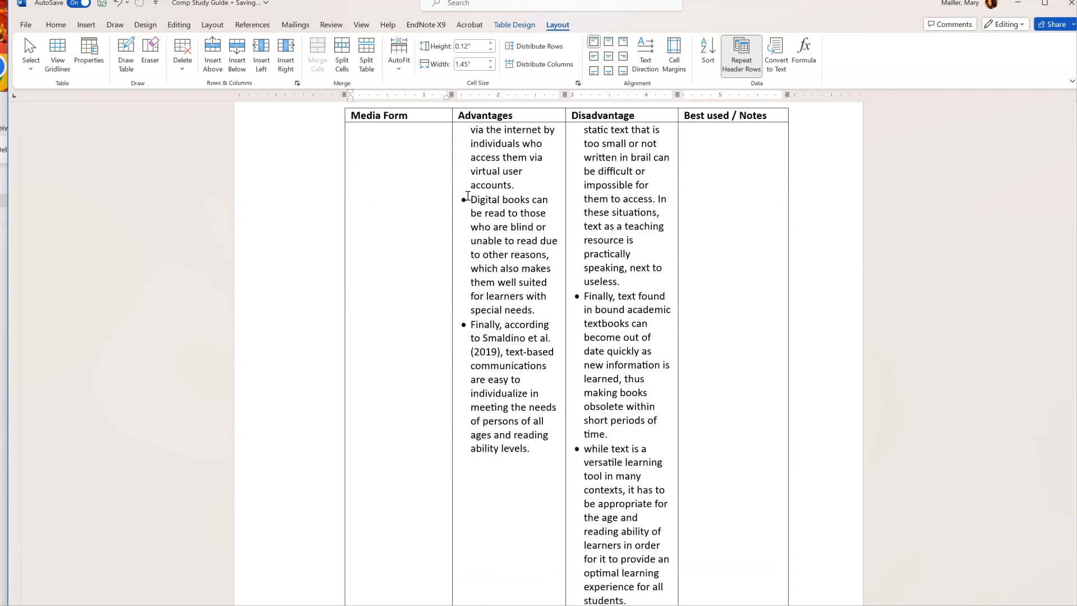
scroll(465, 201, up, 6)
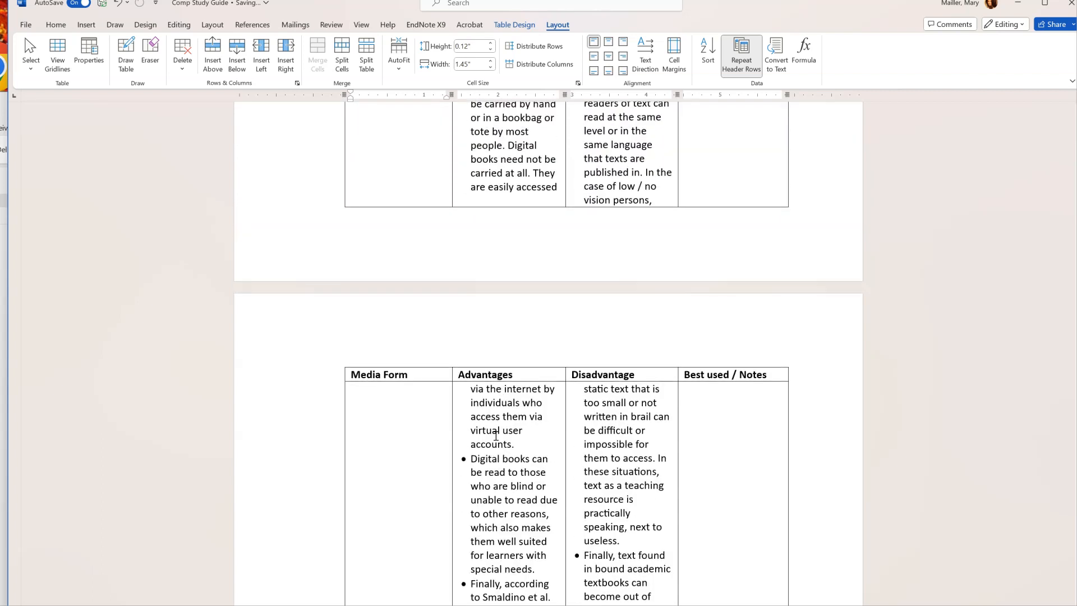
scroll(494, 455, down, 1)
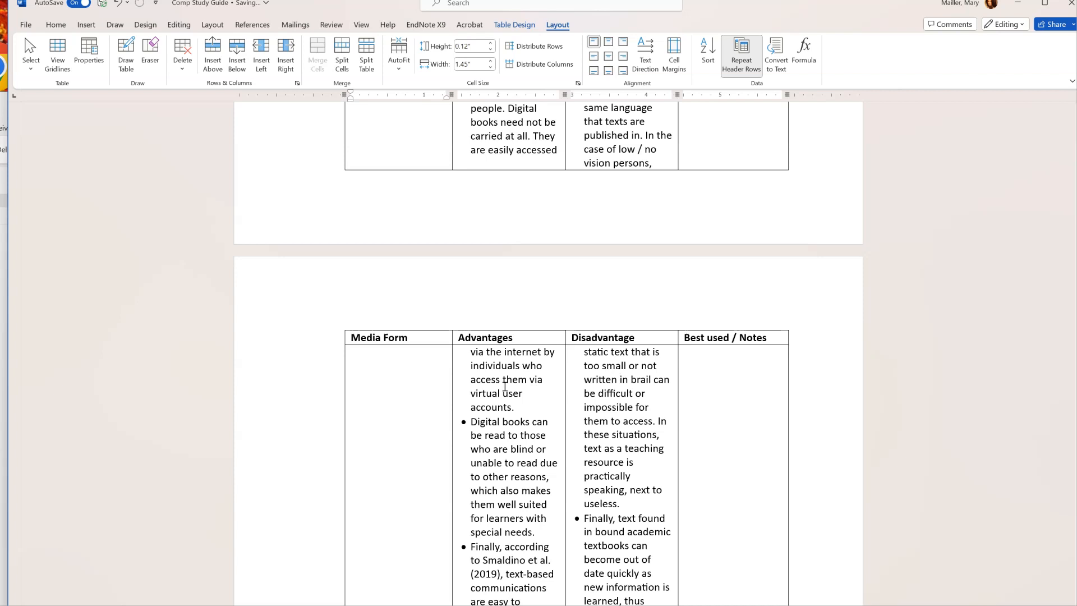
scroll(505, 393, down, 3)
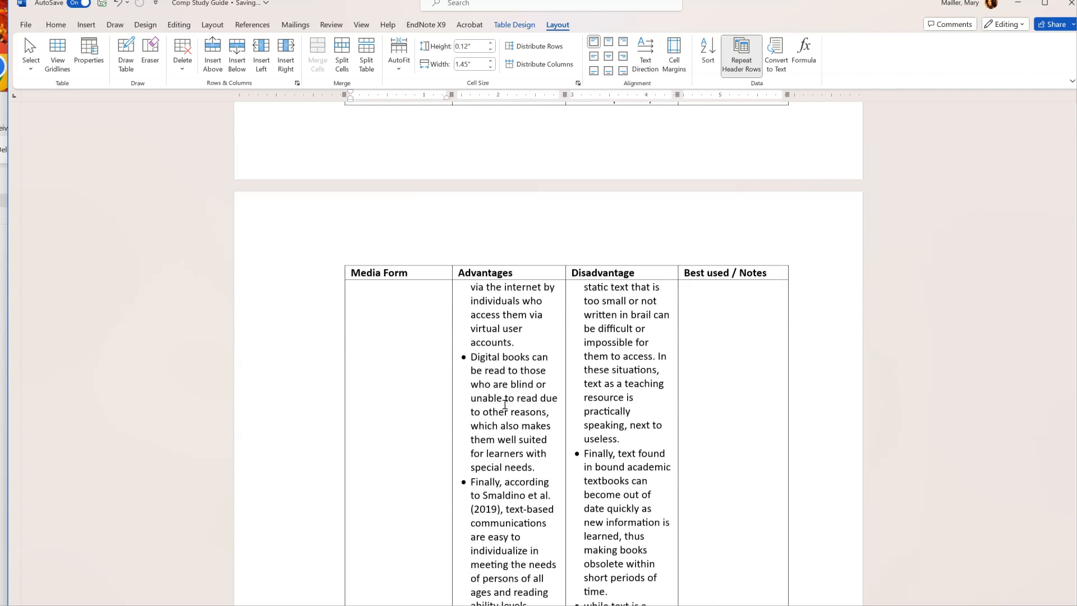
scroll(500, 399, down, 3)
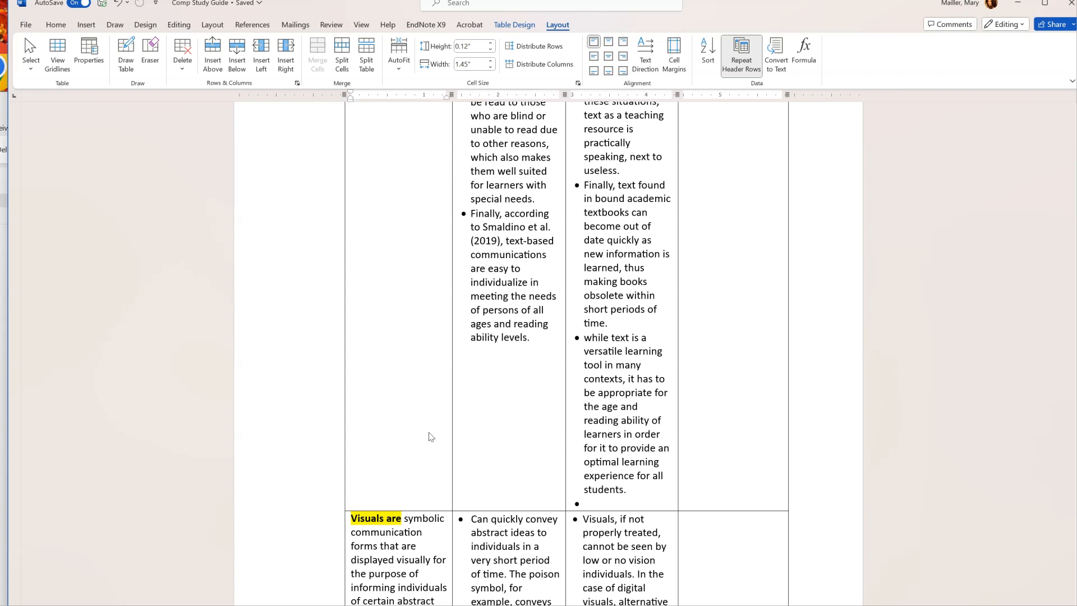
Step: Remove the empty bullet and blank line at the end of the Disadvantage cell in the Text row
scroll(430, 437, down, 5)
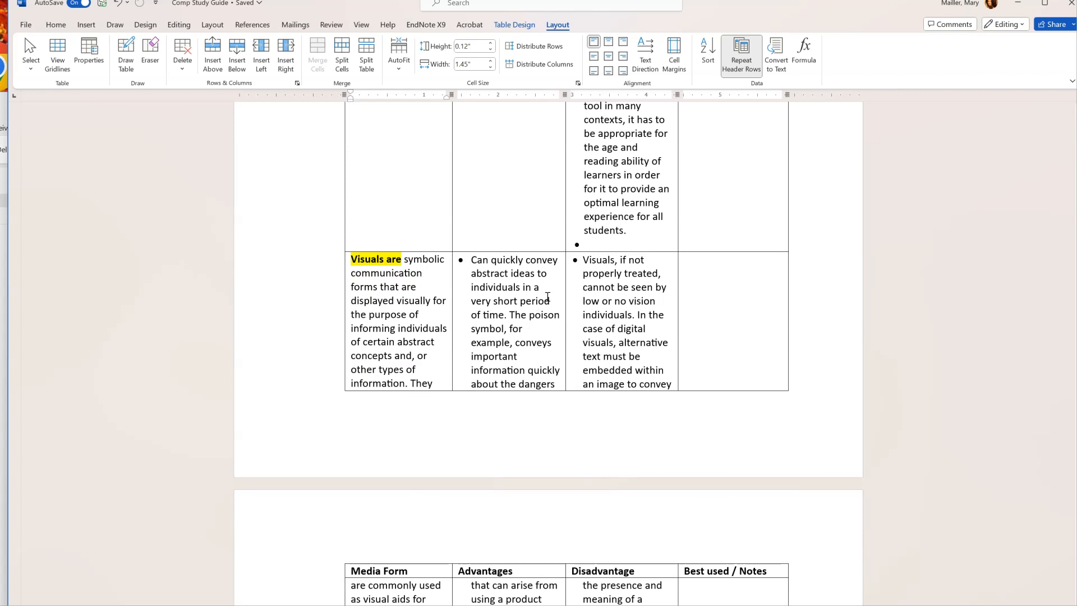
click(587, 248)
key(BackSpace)
key(BackSpace)
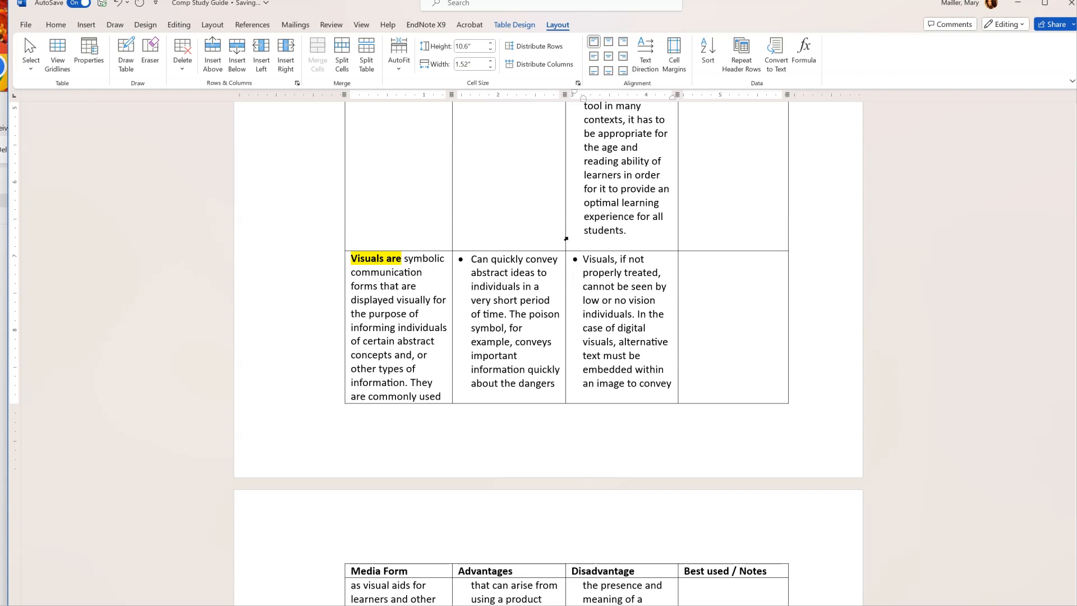
key(BackSpace)
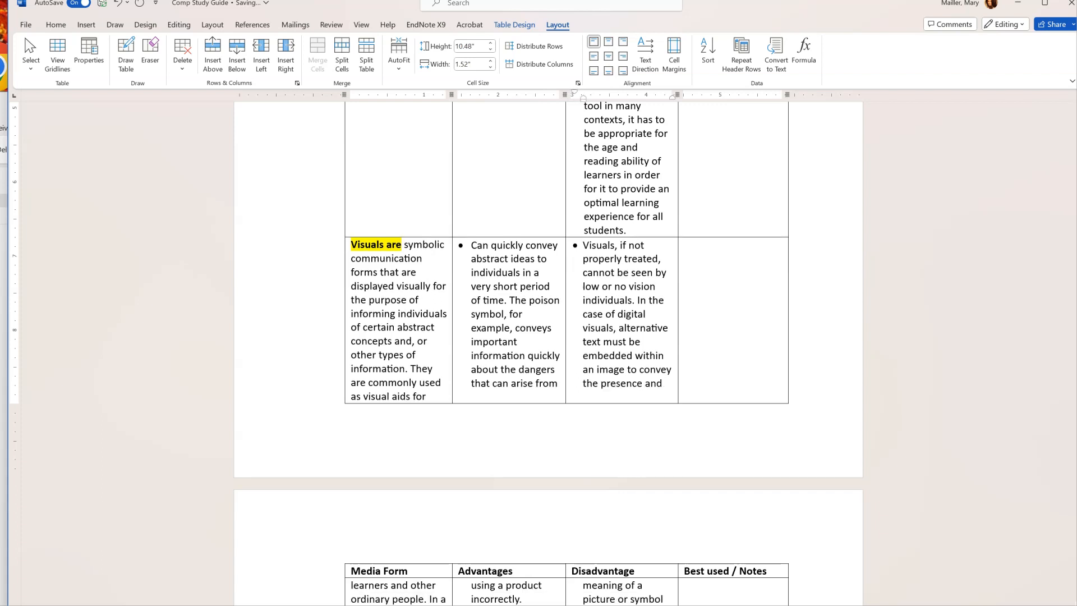